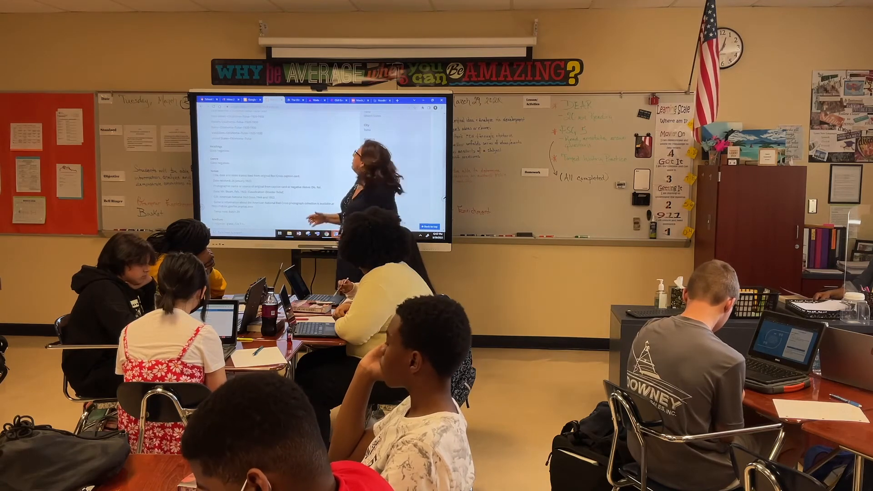
Step: In the NoodleTools citation form, enter the photo's artist with first name "Dis" and last name "Rel"
{"action": "left_click", "coordinate": [381, 101]}
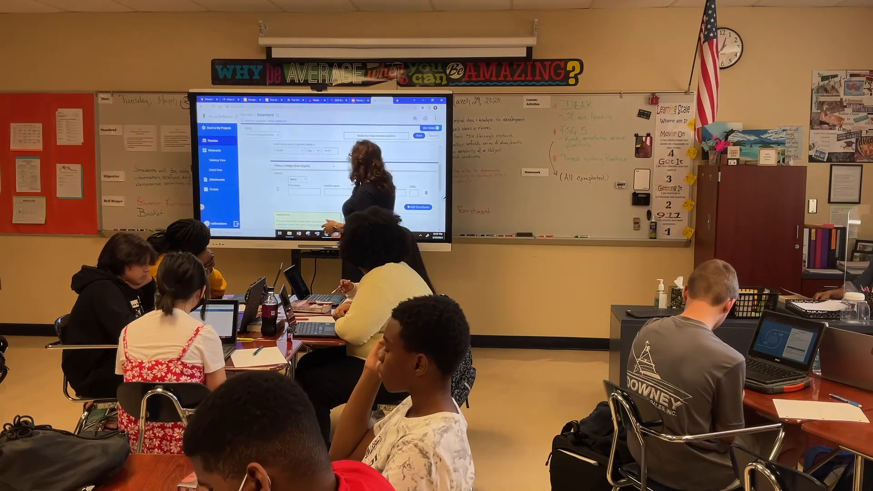
{"action": "left_click", "coordinate": [304, 192]}
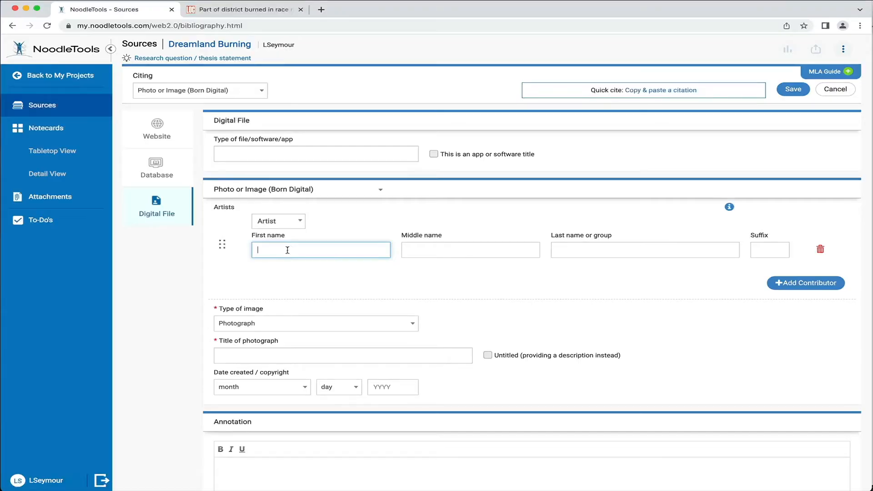
{"action": "type", "text": "DIS"}
{"action": "key", "text": "BackSpace"}
{"action": "key", "text": "BackSpace"}
{"action": "type", "text": "i"}
{"action": "key", "text": "Tab"}
{"action": "type", "text": "REL"}
{"action": "key", "text": "BackSpace"}
{"action": "key", "text": "BackSpace"}
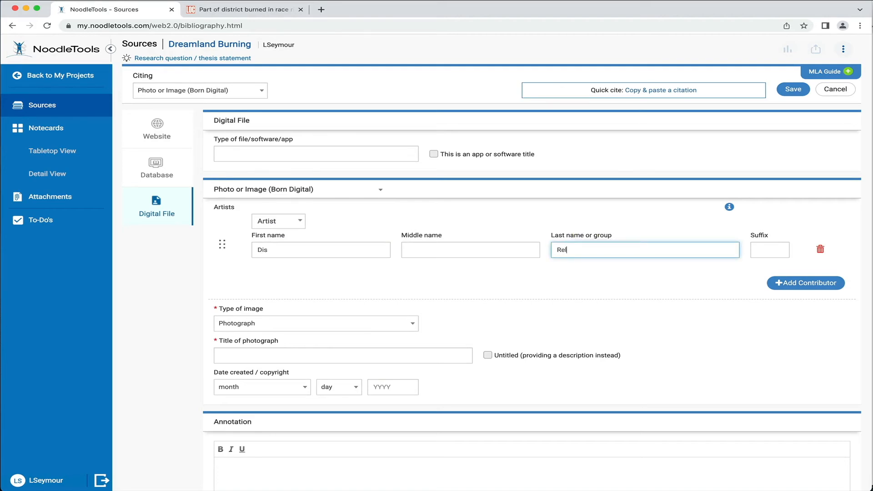
Step: Fill in the photograph title "Part of district burned in race riots, Tulsa, Okla." from the Library of Congress page, with creation date June 2021
{"action": "left_click", "coordinate": [277, 358]}
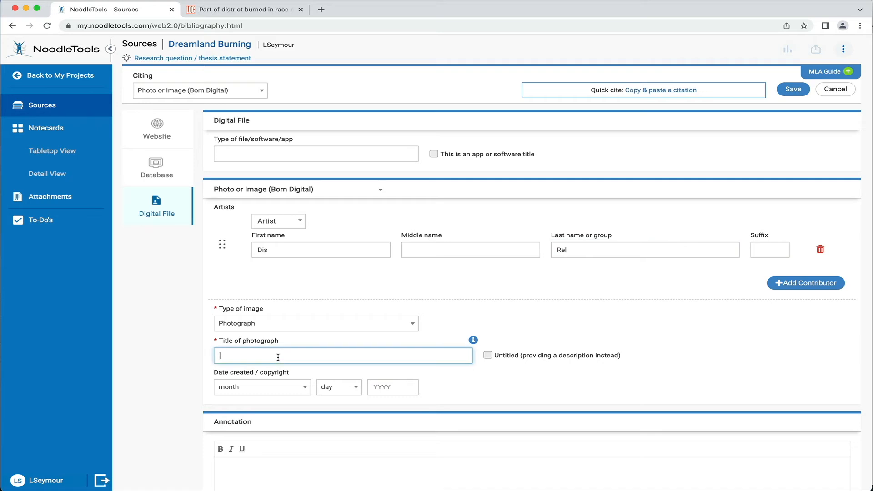
{"action": "left_click", "coordinate": [236, 16]}
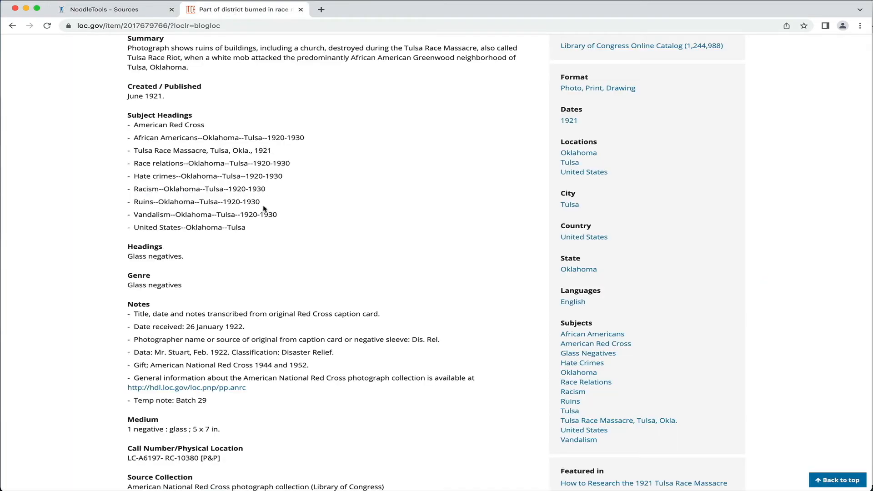
{"action": "scroll", "coordinate": [263, 209], "scroll_direction": "down", "scroll_amount": 2}
{"action": "scroll", "coordinate": [263, 207], "scroll_direction": "up", "scroll_amount": 5}
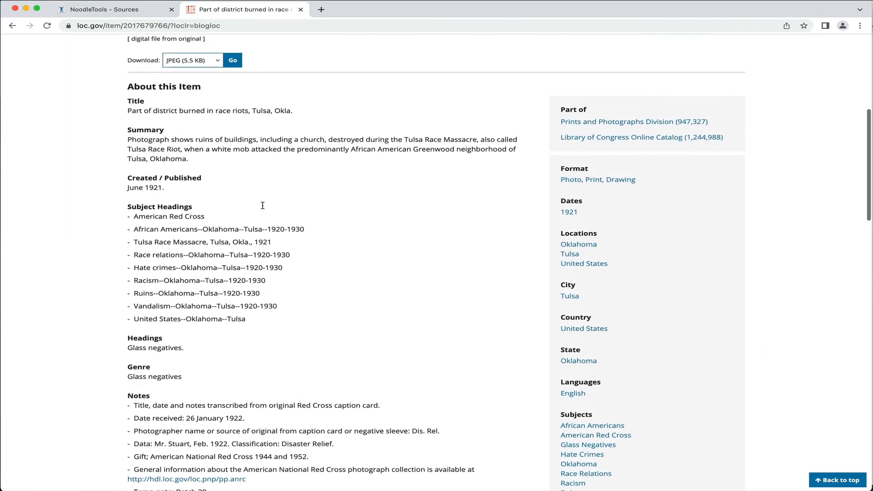
{"action": "scroll", "coordinate": [263, 205], "scroll_direction": "up", "scroll_amount": 3}
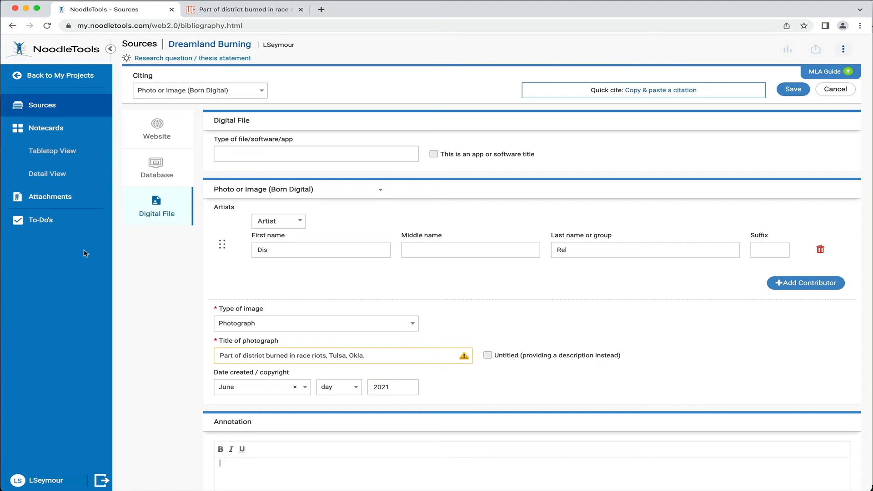
Step: Change the source's container to Website and enter "Library of Congress" as both the website name and the publisher
{"action": "left_click", "coordinate": [162, 127]}
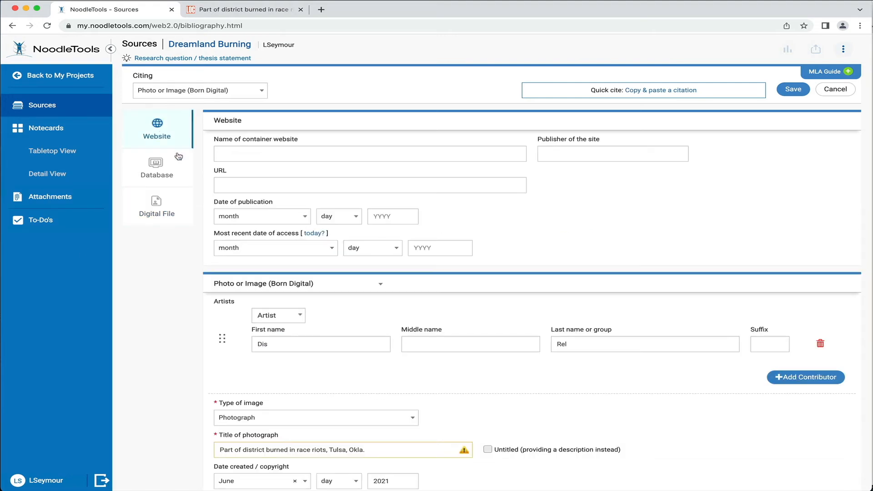
{"action": "left_click", "coordinate": [253, 153]}
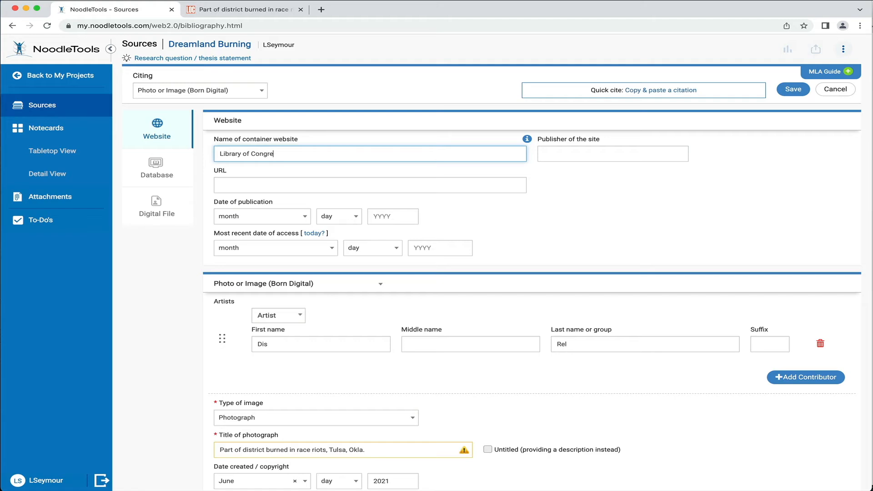
{"action": "key", "text": "Tab"}
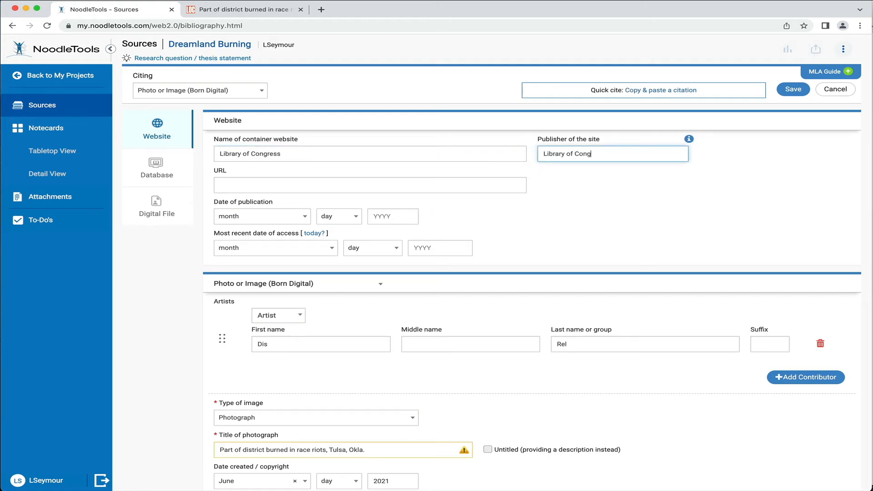
{"action": "key", "text": "Tab"}
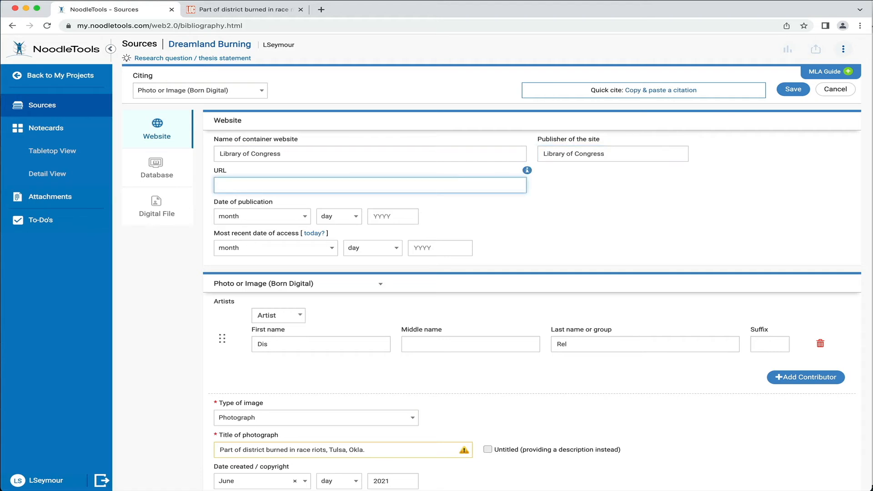
Step: Copy the web address of the Library of Congress item page into the citation's URL field
{"action": "left_click", "coordinate": [207, 14]}
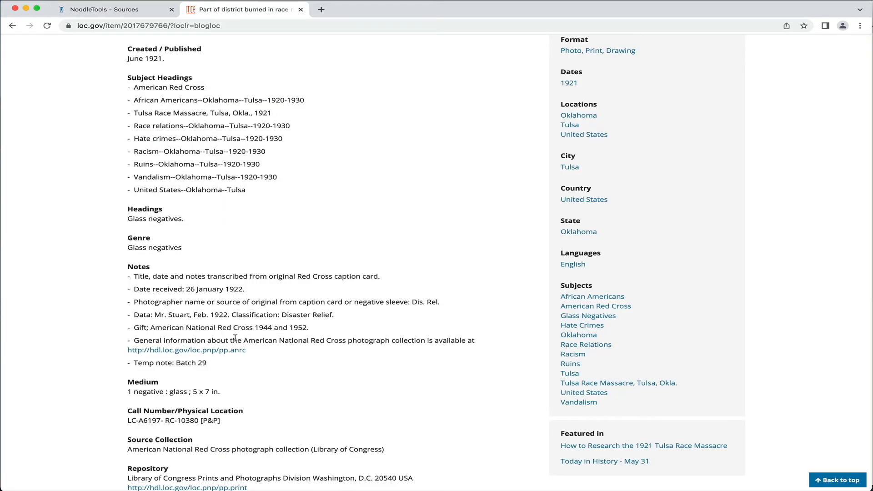
{"action": "scroll", "coordinate": [273, 363], "scroll_direction": "up", "scroll_amount": 1}
{"action": "scroll", "coordinate": [278, 374], "scroll_direction": "down", "scroll_amount": 2}
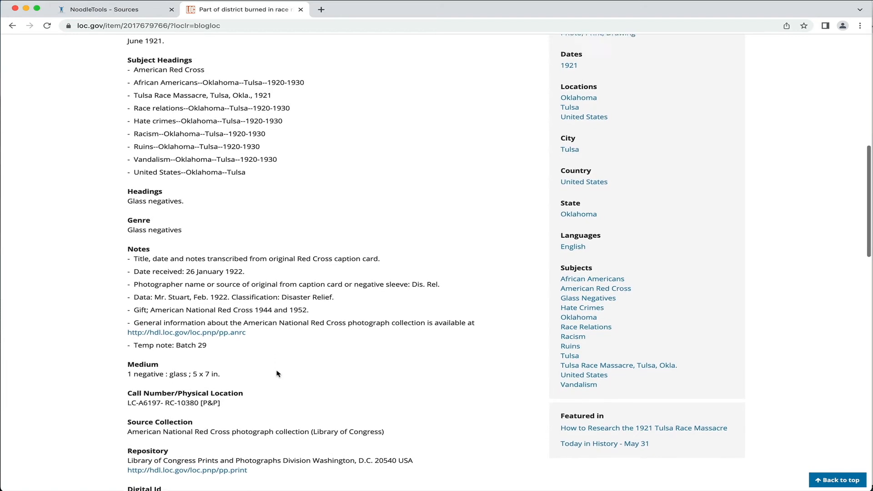
{"action": "scroll", "coordinate": [278, 374], "scroll_direction": "up", "scroll_amount": 3}
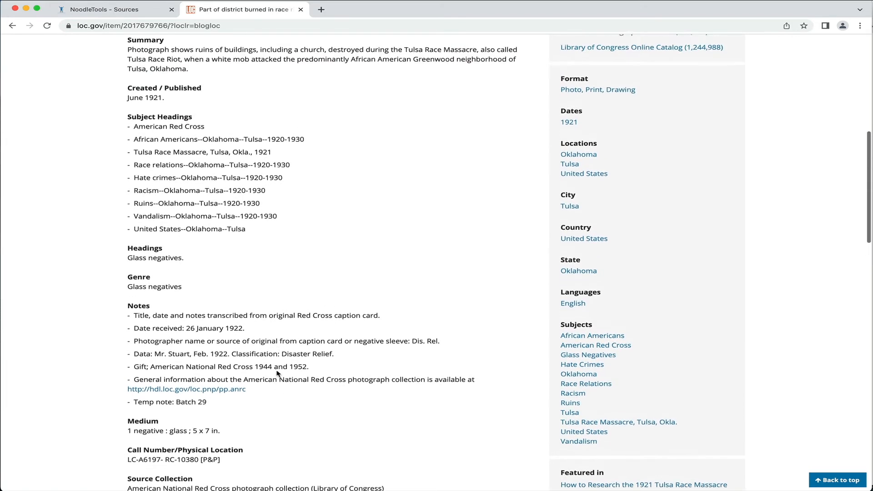
{"action": "left_click", "coordinate": [211, 26]}
{"action": "right_click", "coordinate": [213, 25]}
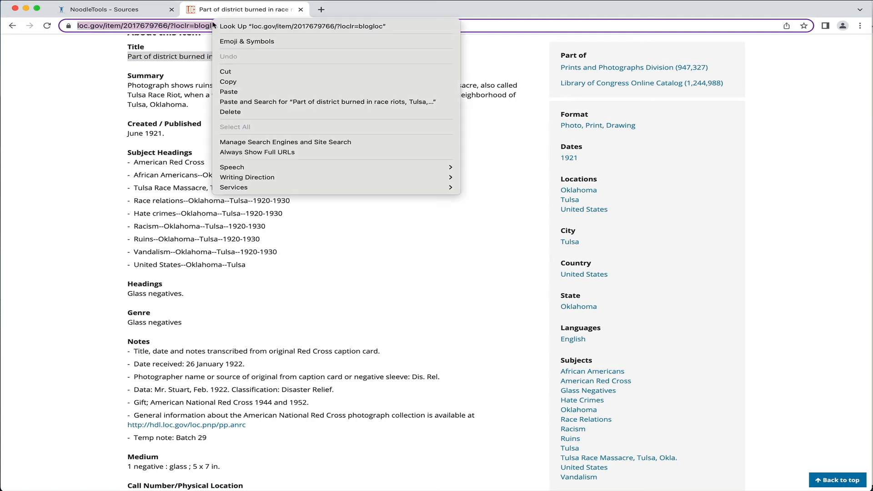
{"action": "left_click", "coordinate": [236, 83]}
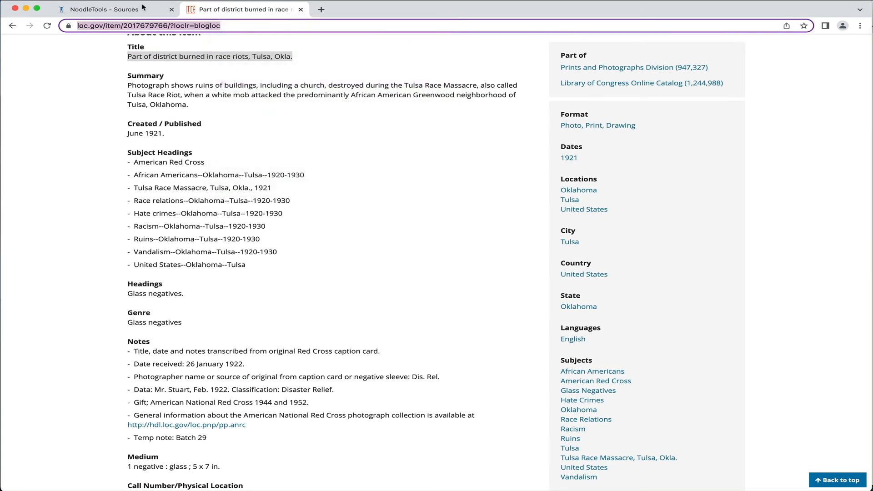
{"action": "left_click", "coordinate": [136, 10]}
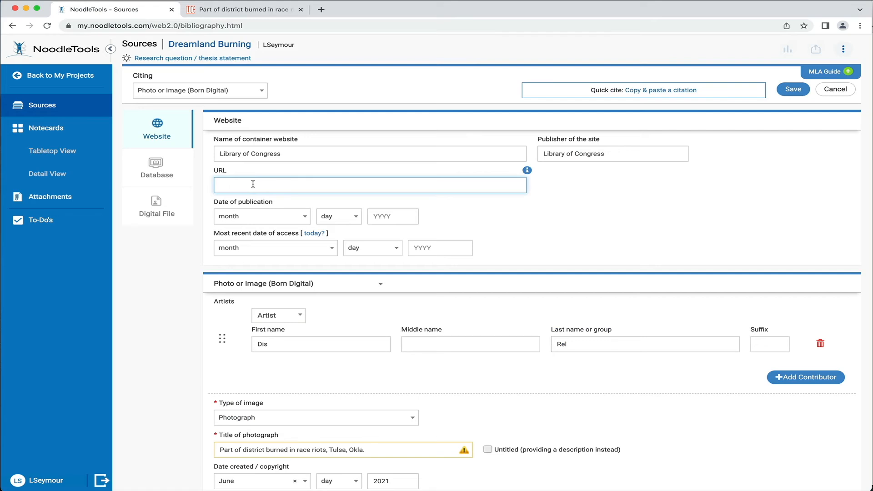
{"action": "key", "text": "super+v"}
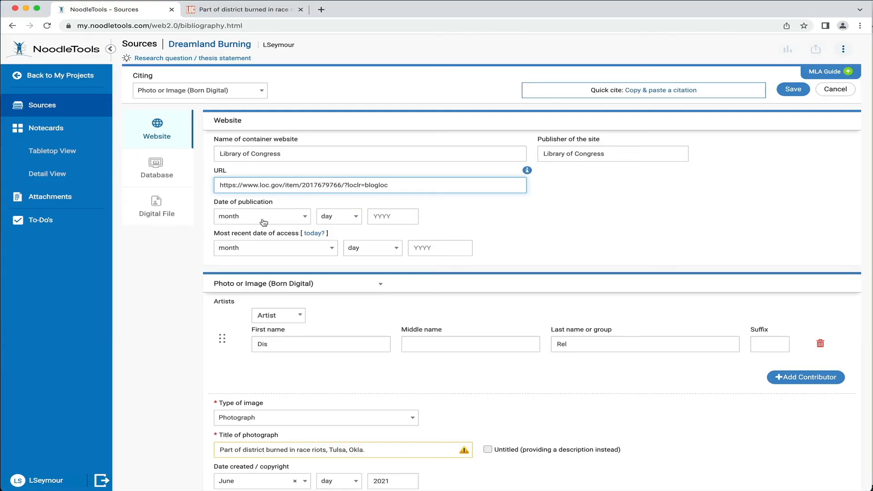
Step: Set the website's date of publication to June 2021
{"action": "left_click", "coordinate": [264, 222]}
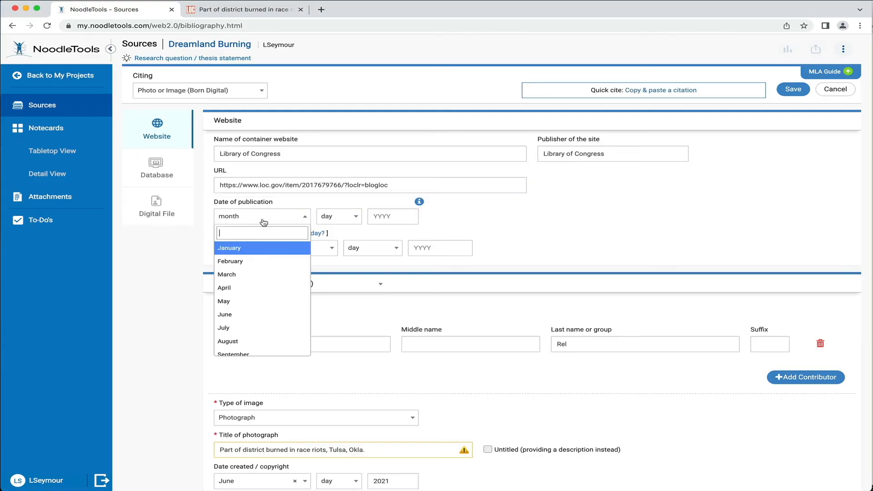
{"action": "left_click", "coordinate": [251, 316]}
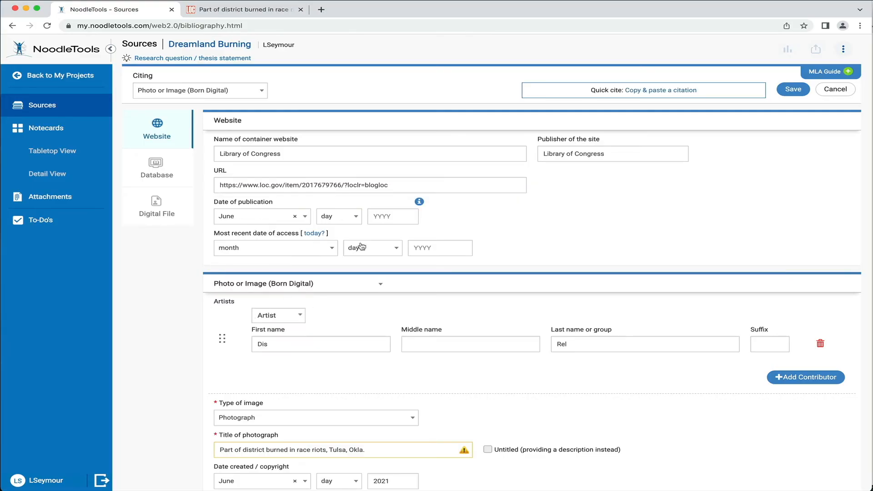
{"action": "left_click", "coordinate": [381, 221]}
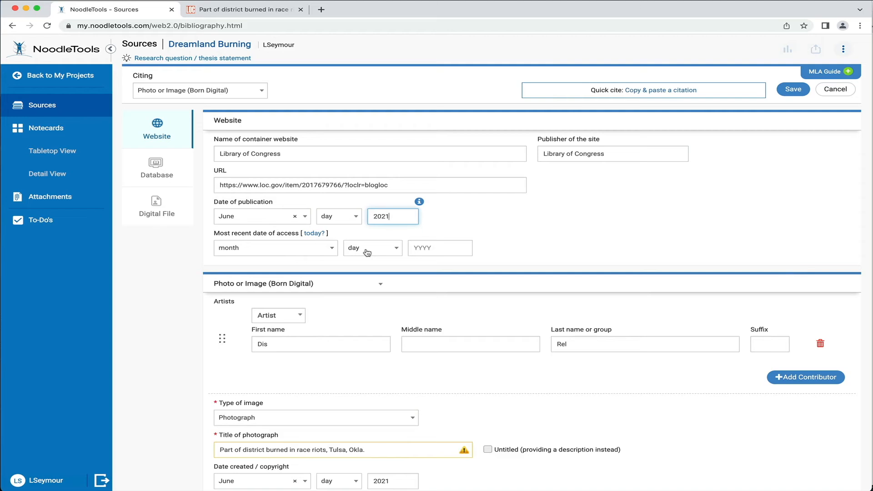
Step: Set the most recent date of access to March 29, 2022
{"action": "left_click", "coordinate": [328, 252]}
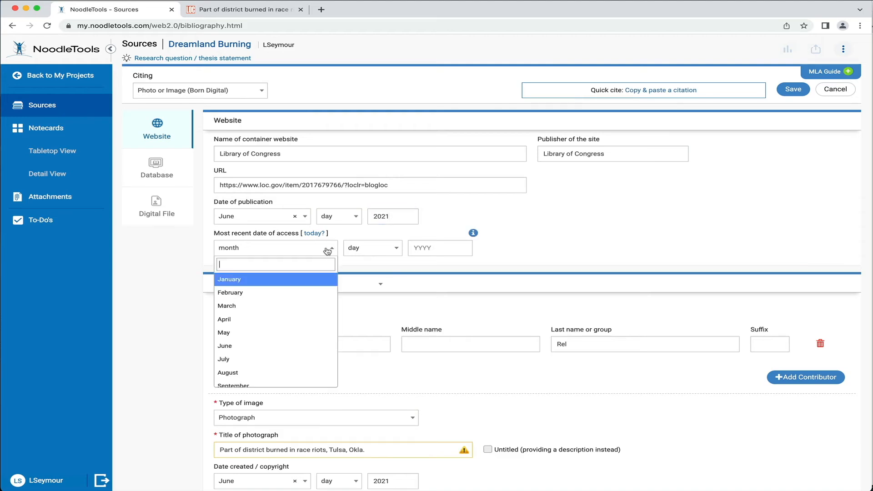
{"action": "left_click", "coordinate": [300, 324]}
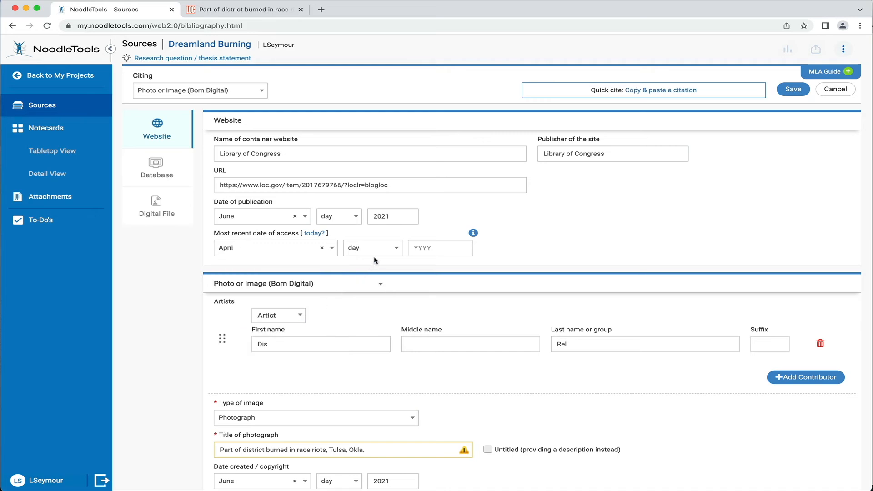
{"action": "left_click", "coordinate": [432, 248]}
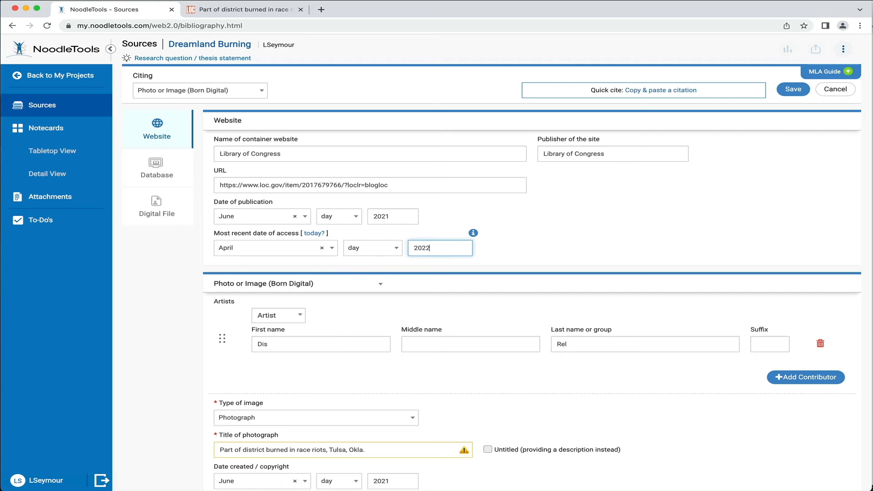
{"action": "left_click", "coordinate": [278, 248]}
{"action": "left_click", "coordinate": [268, 306]}
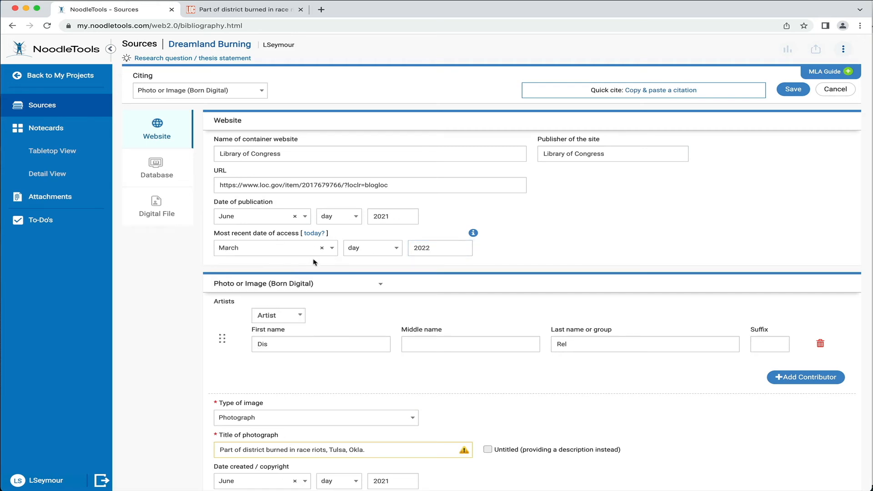
{"action": "left_click", "coordinate": [367, 251]}
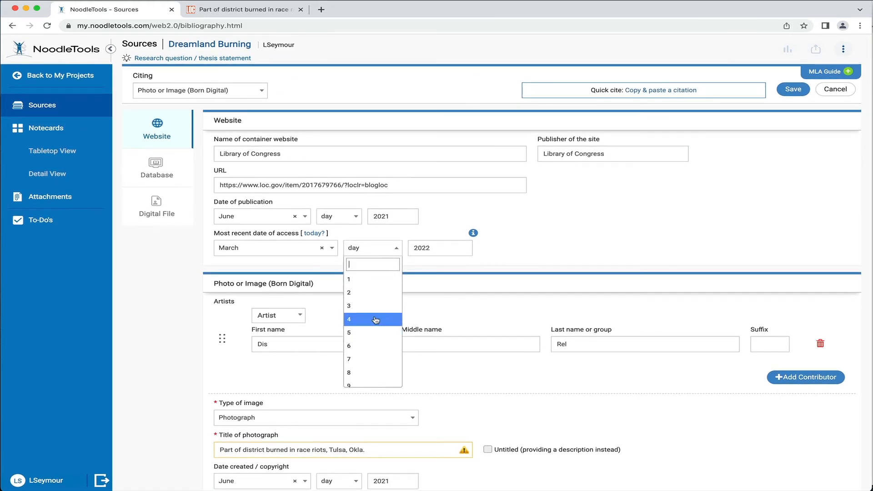
{"action": "type", "text": "29"}
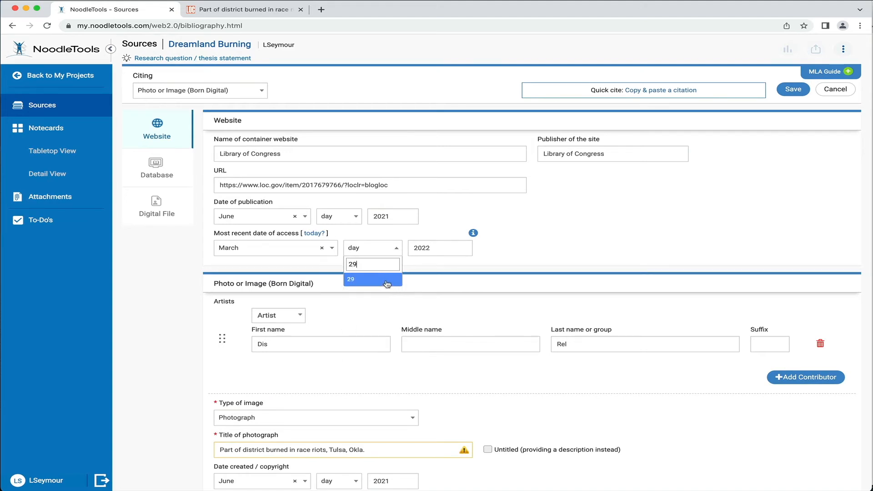
{"action": "left_click", "coordinate": [387, 280]}
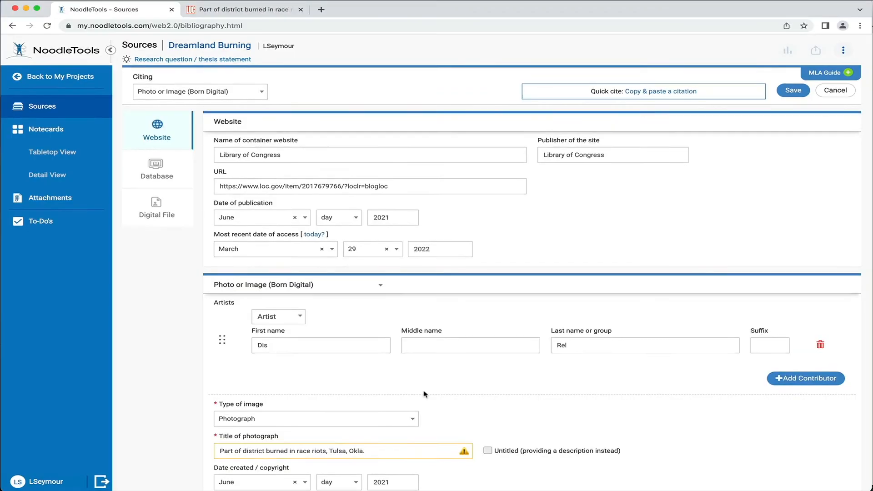
Step: Review the completed photo citation form and save the citation
{"action": "scroll", "coordinate": [425, 394], "scroll_direction": "down", "scroll_amount": 5}
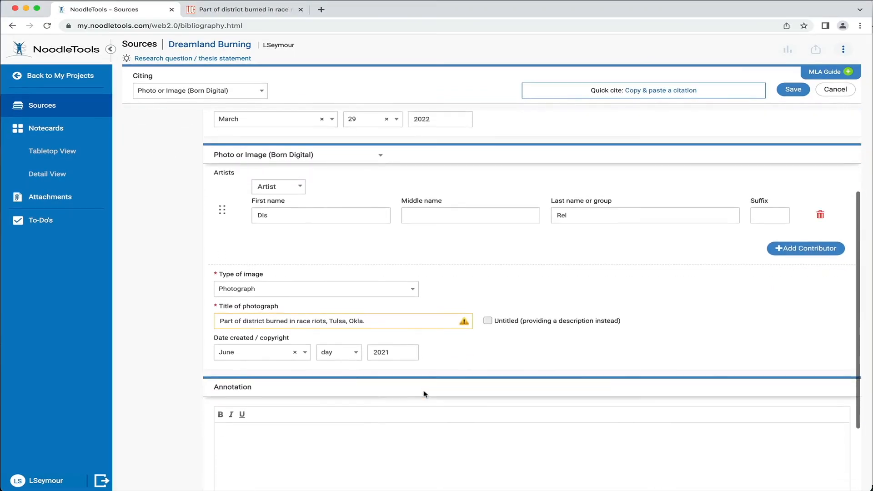
{"action": "scroll", "coordinate": [424, 394], "scroll_direction": "down", "scroll_amount": 1}
{"action": "scroll", "coordinate": [424, 394], "scroll_direction": "up", "scroll_amount": 3}
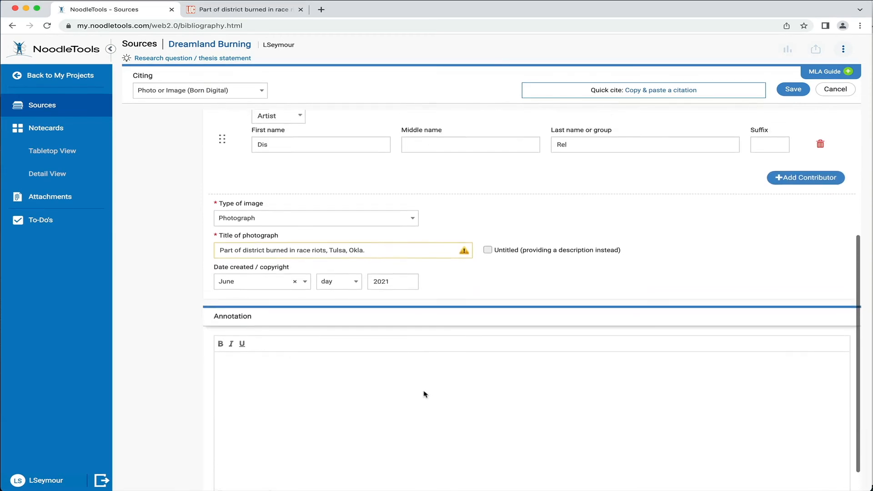
{"action": "scroll", "coordinate": [424, 394], "scroll_direction": "up", "scroll_amount": 4}
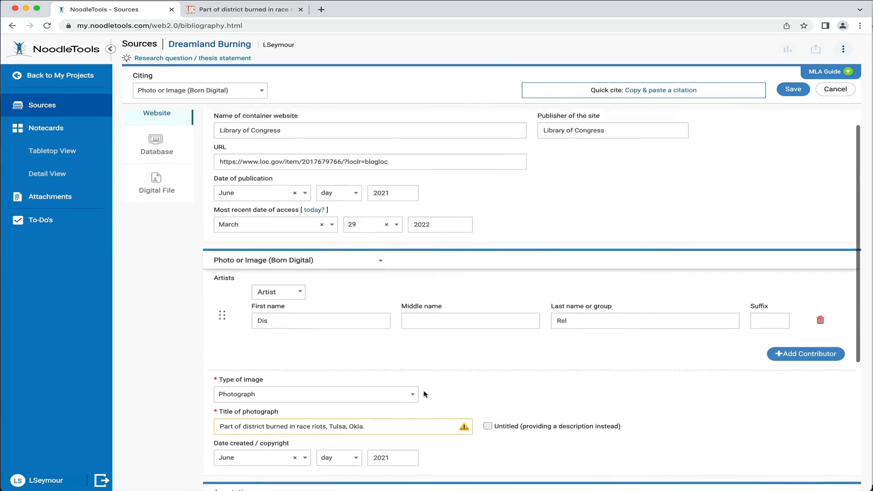
{"action": "left_click", "coordinate": [792, 90]}
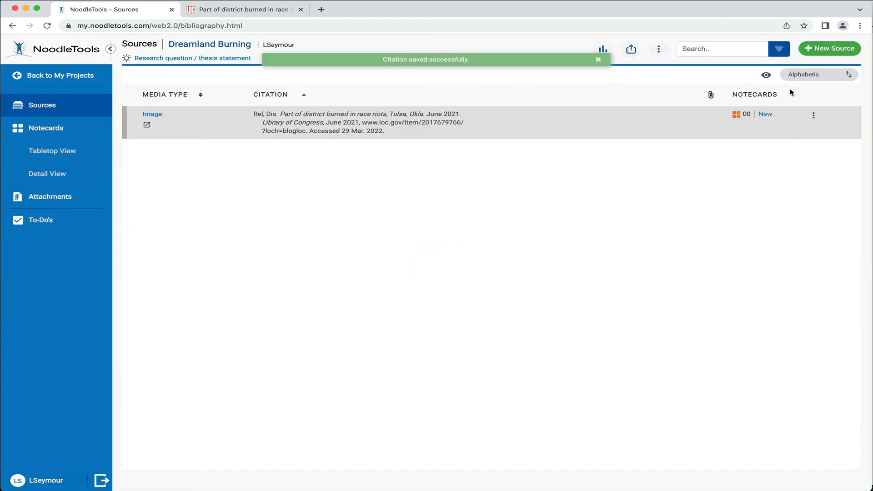